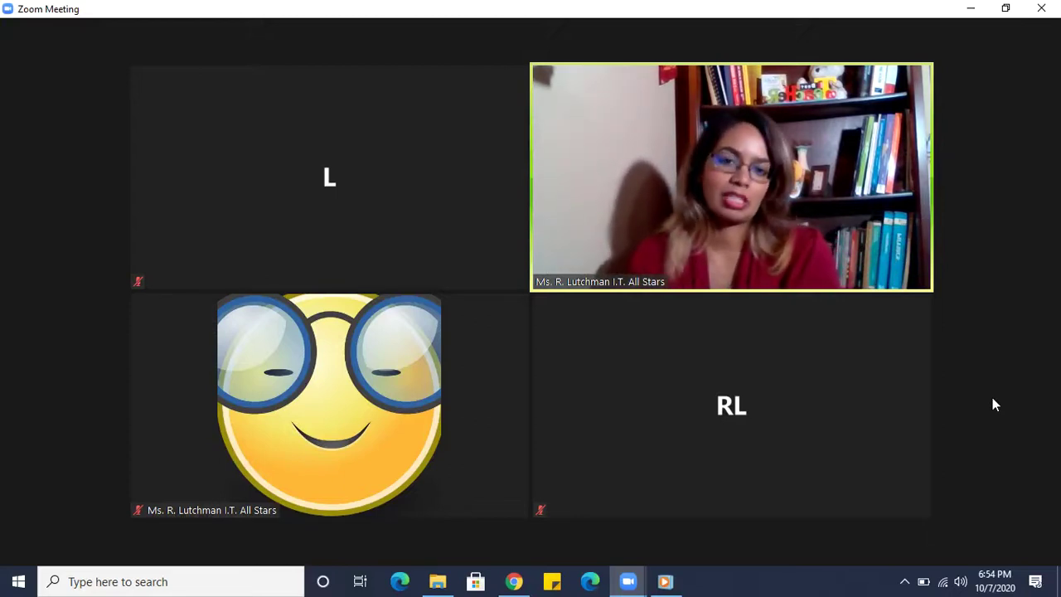
# Create 2 breakout rooms with participants assigned automatically.
pyautogui.moveTo(705, 433)
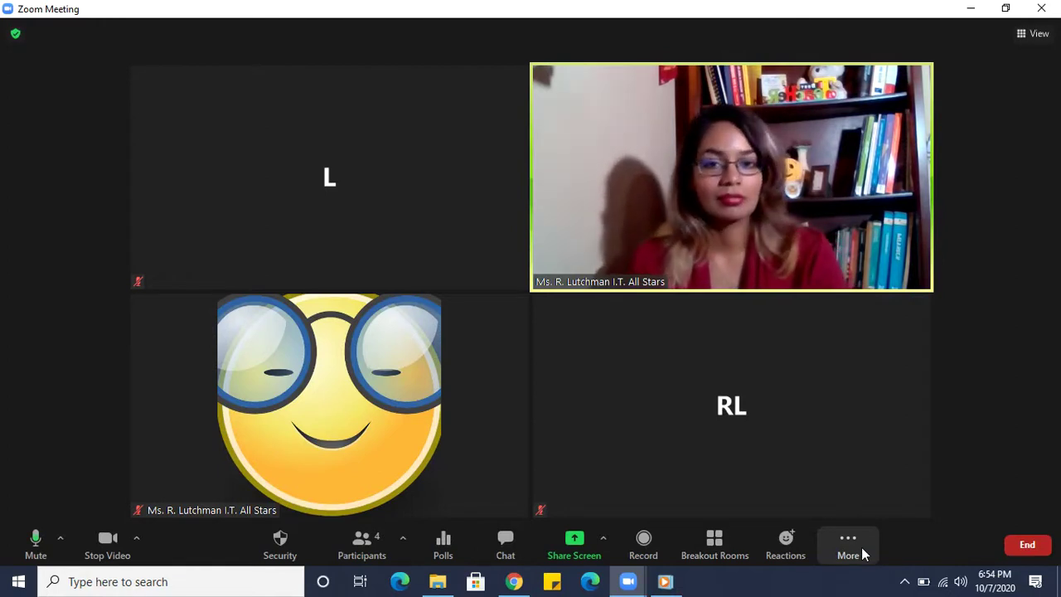
pyautogui.click(699, 547)
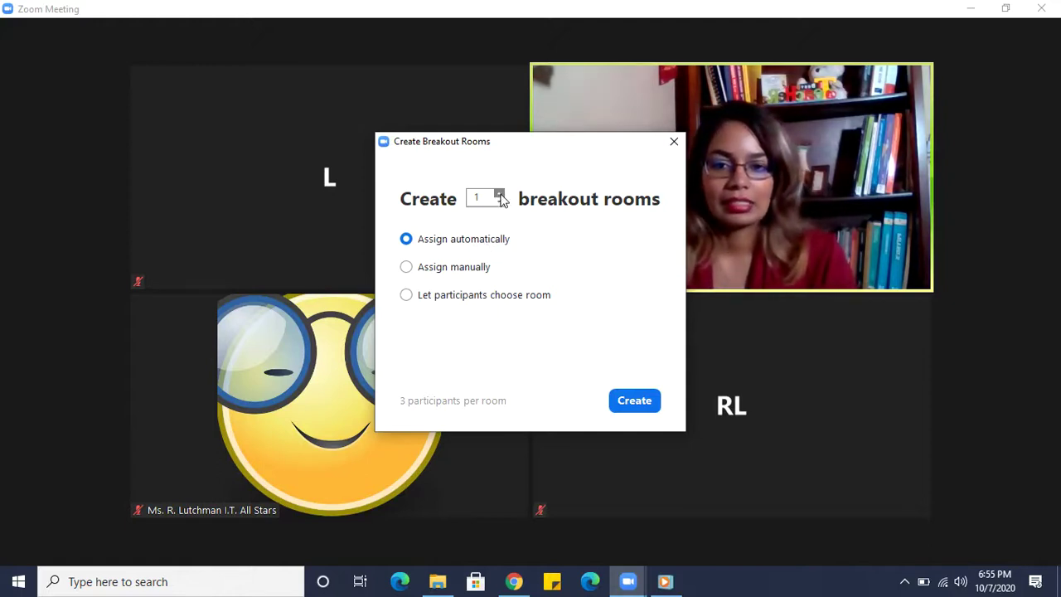
pyautogui.click(502, 200)
pyautogui.click(500, 195)
pyautogui.click(500, 195)
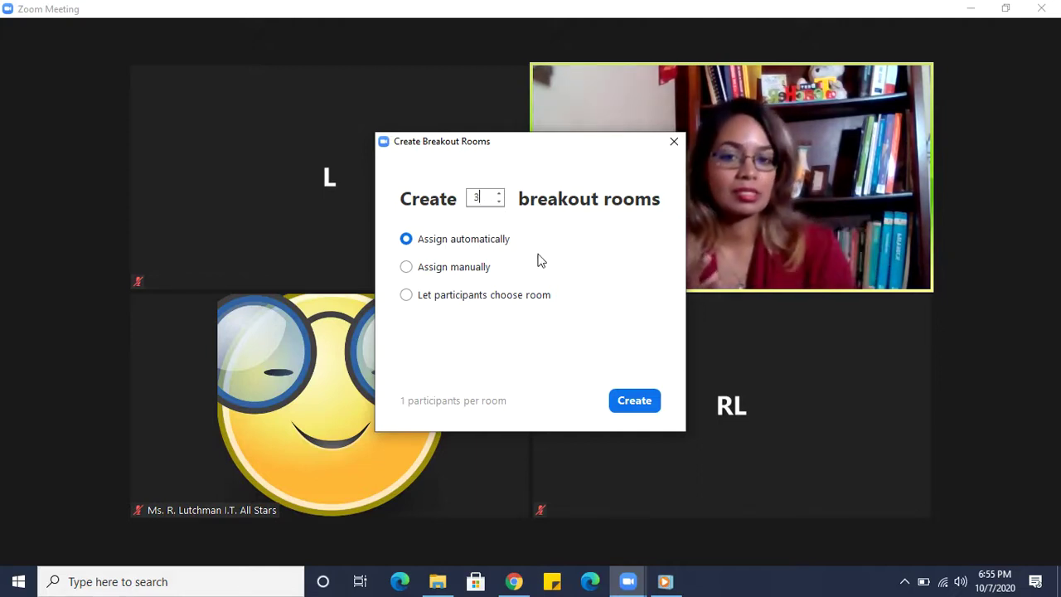
pyautogui.click(499, 201)
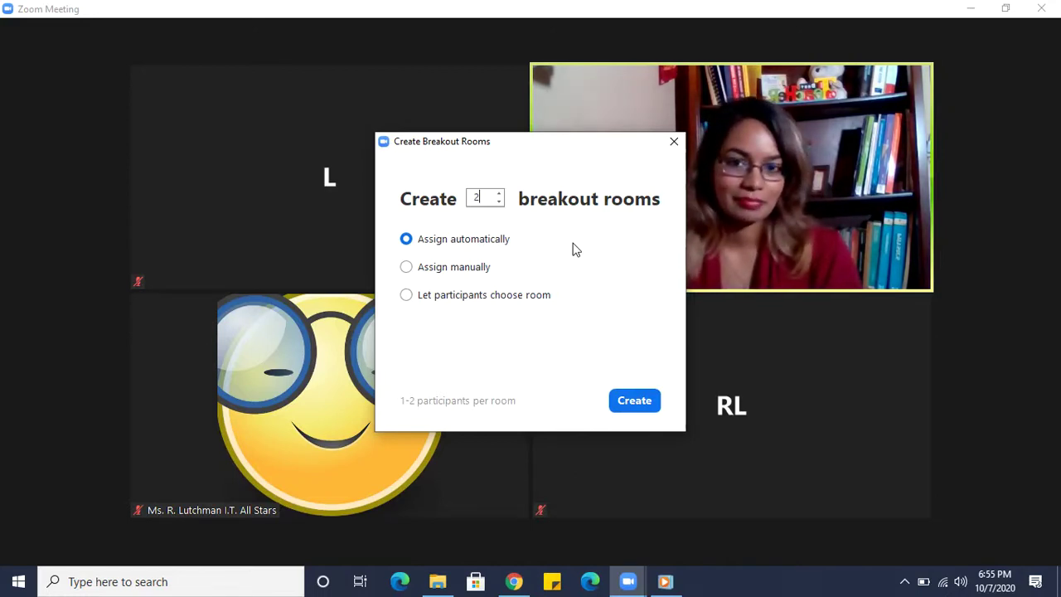
pyautogui.click(413, 268)
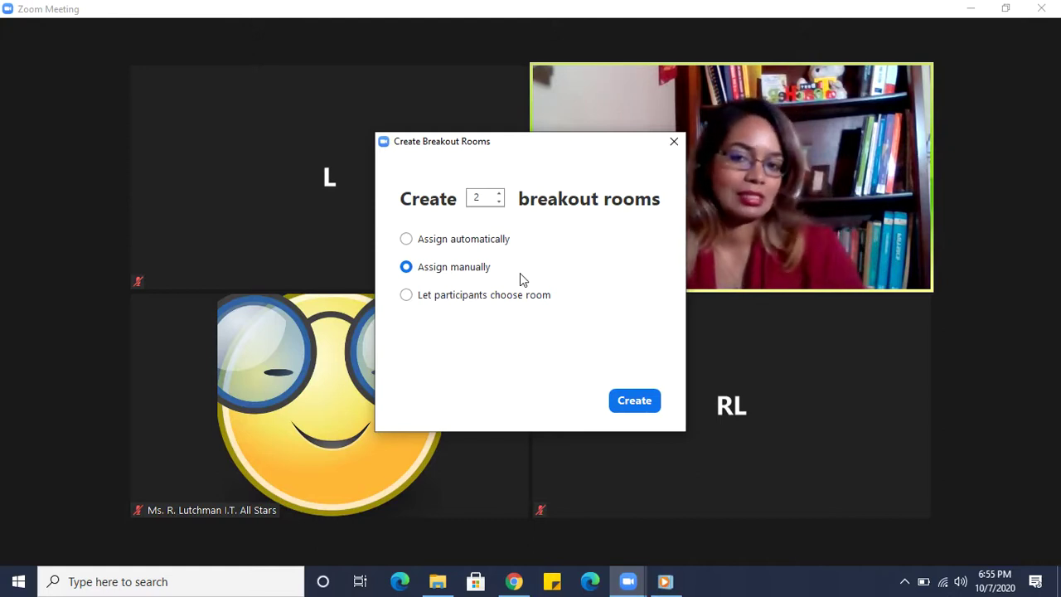
pyautogui.click(465, 298)
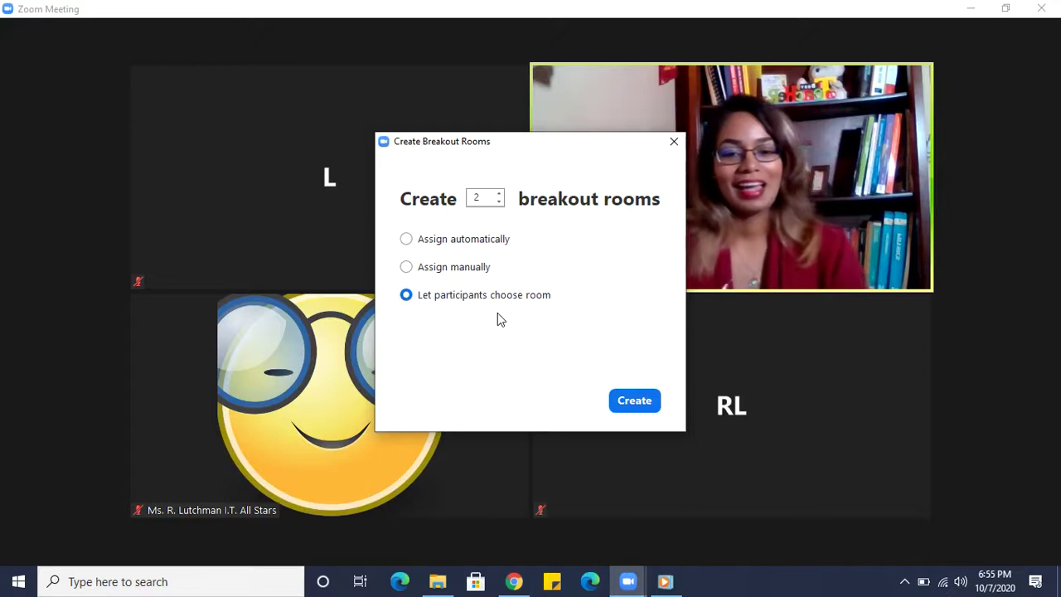
pyautogui.click(445, 242)
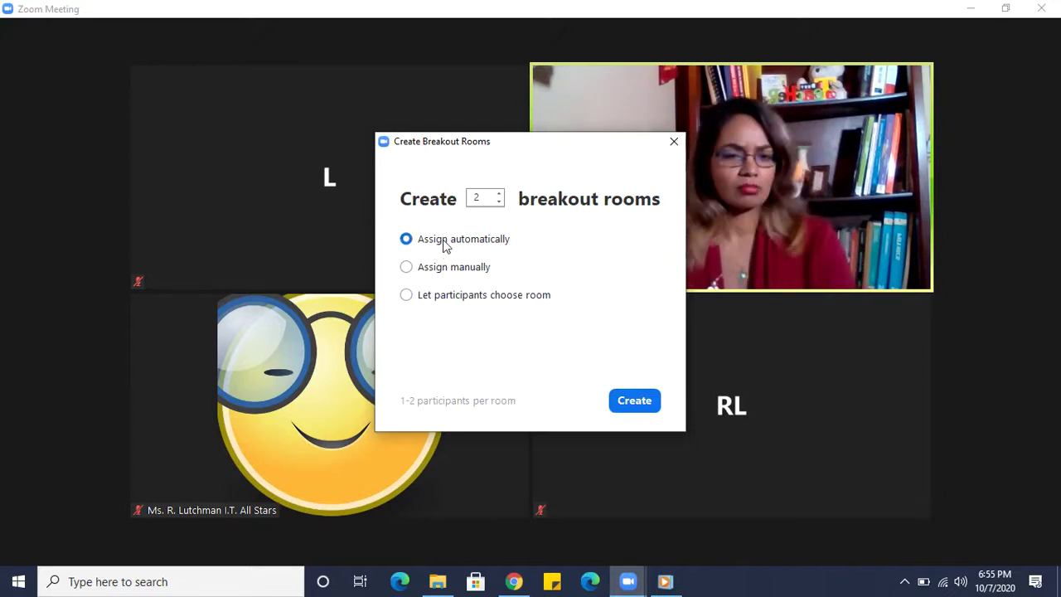
pyautogui.click(635, 402)
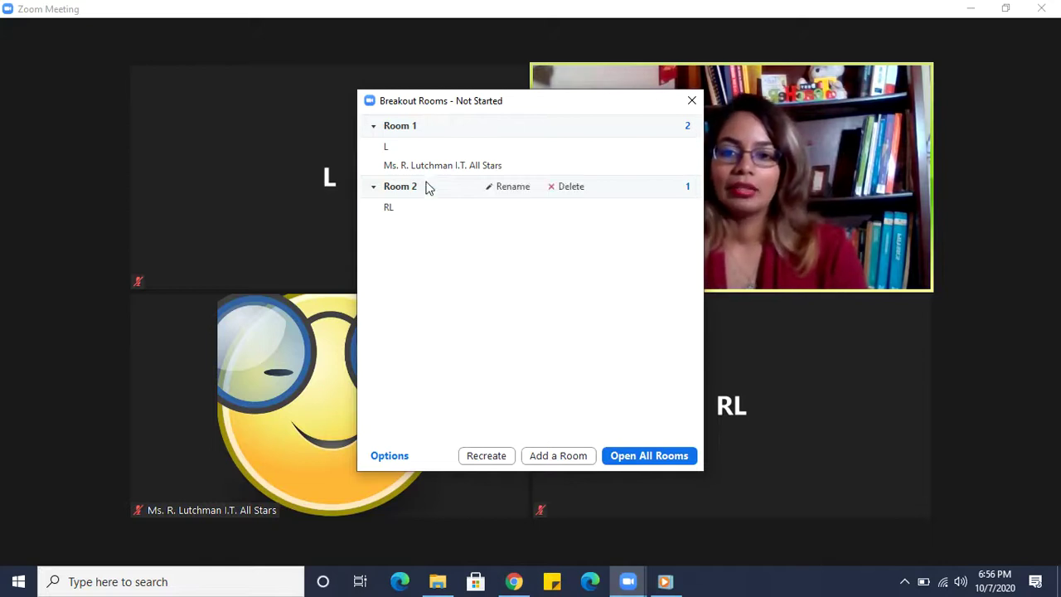
# Enable automatically moving all assigned participants into breakout rooms and set the countdown after closing to 10 seconds.
pyautogui.moveTo(418, 190)
pyautogui.moveTo(408, 217)
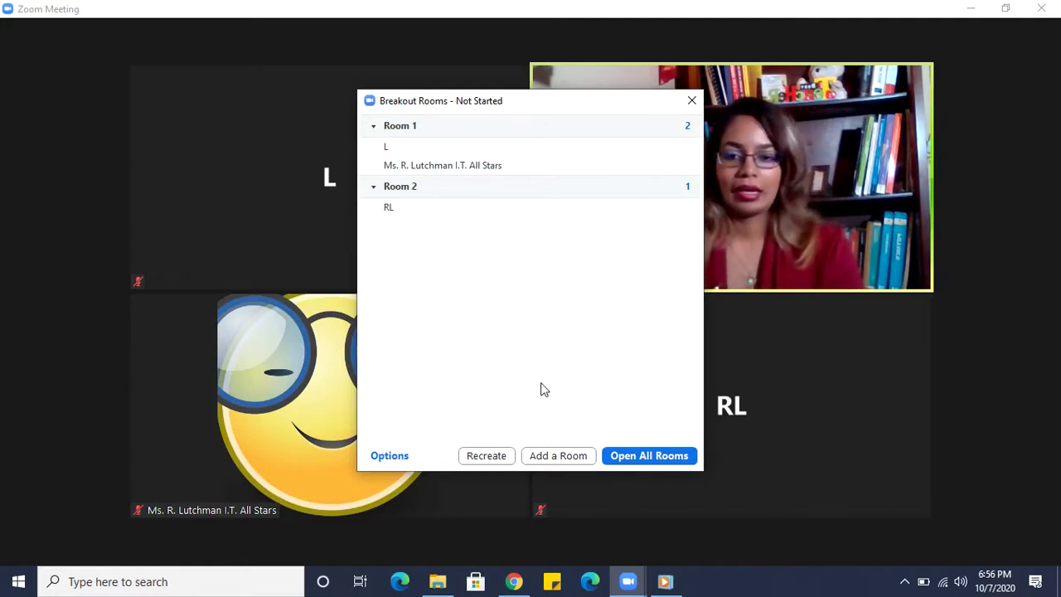
pyautogui.click(391, 457)
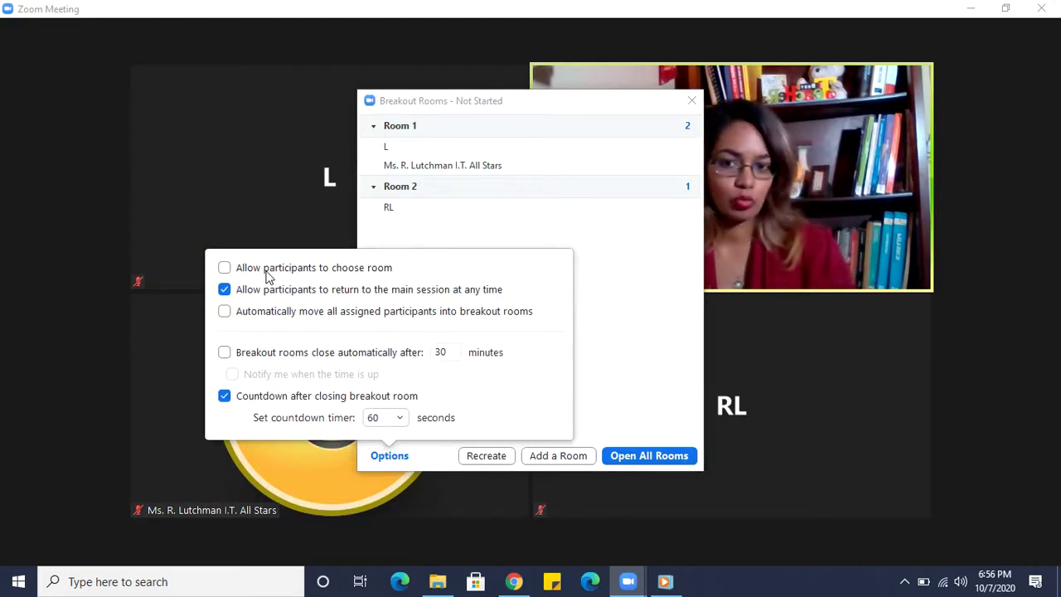
pyautogui.moveTo(450, 199)
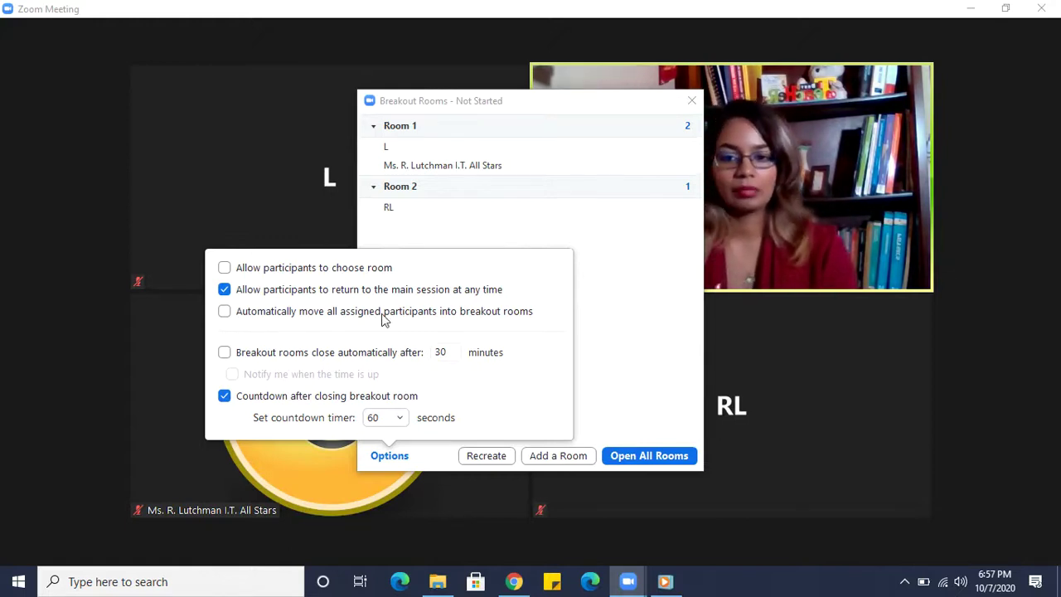
pyautogui.click(225, 312)
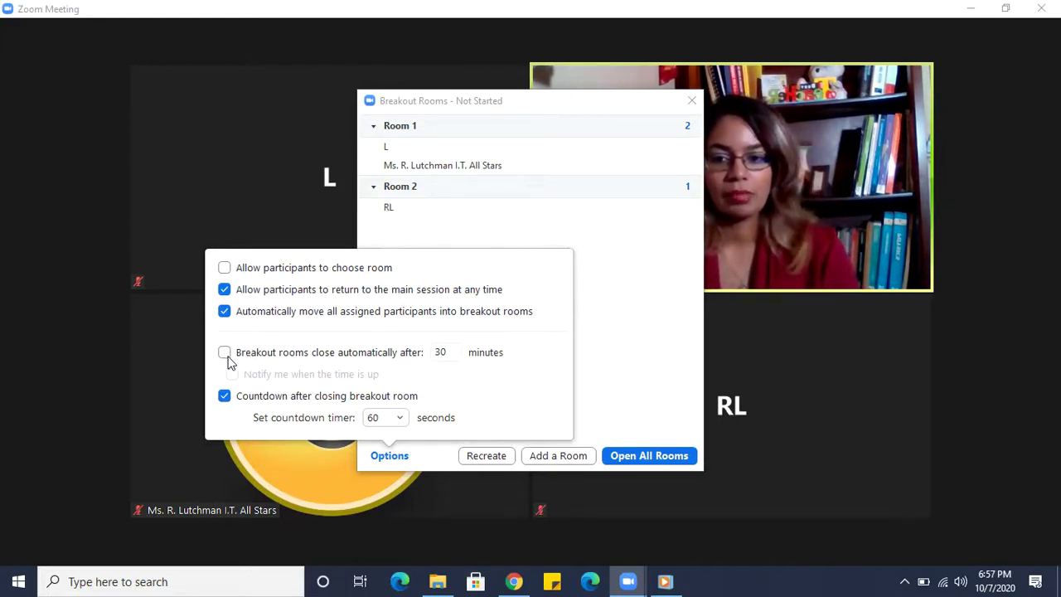
pyautogui.click(225, 354)
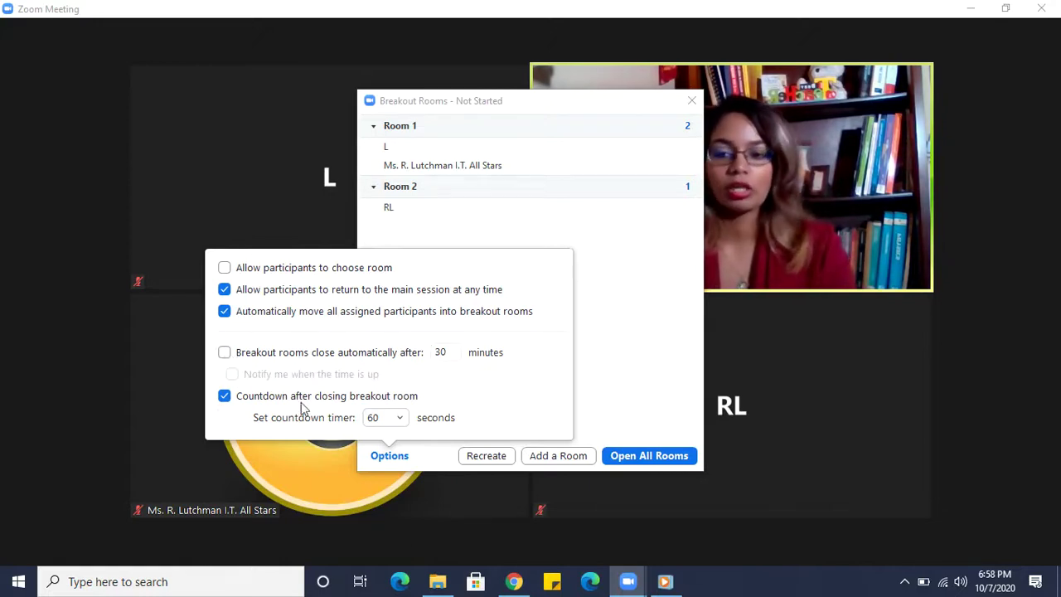
pyautogui.click(405, 426)
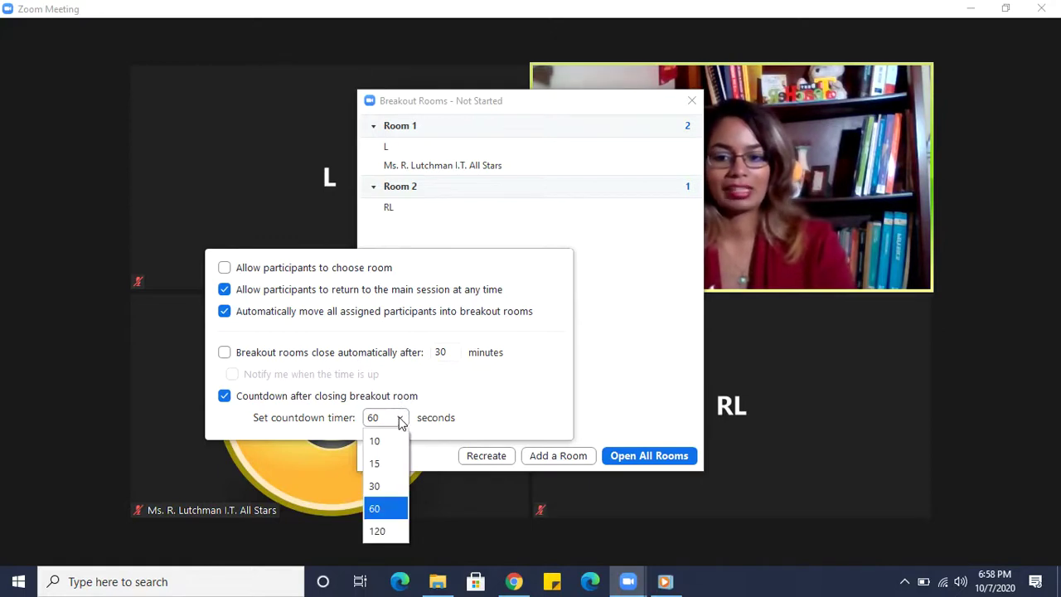
pyautogui.click(453, 403)
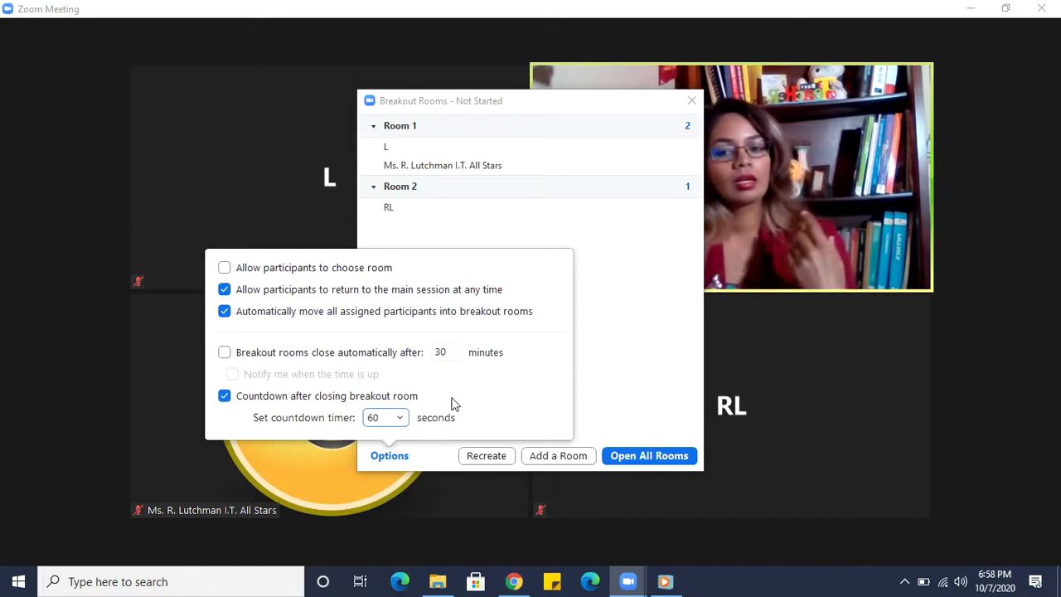
pyautogui.click(401, 421)
pyautogui.click(394, 441)
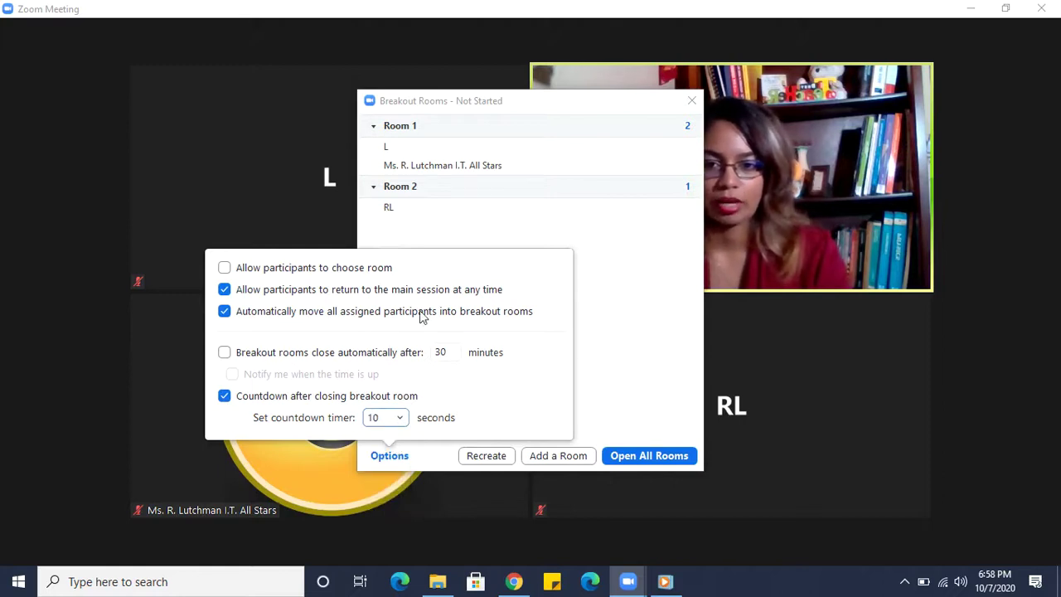
pyautogui.click(595, 350)
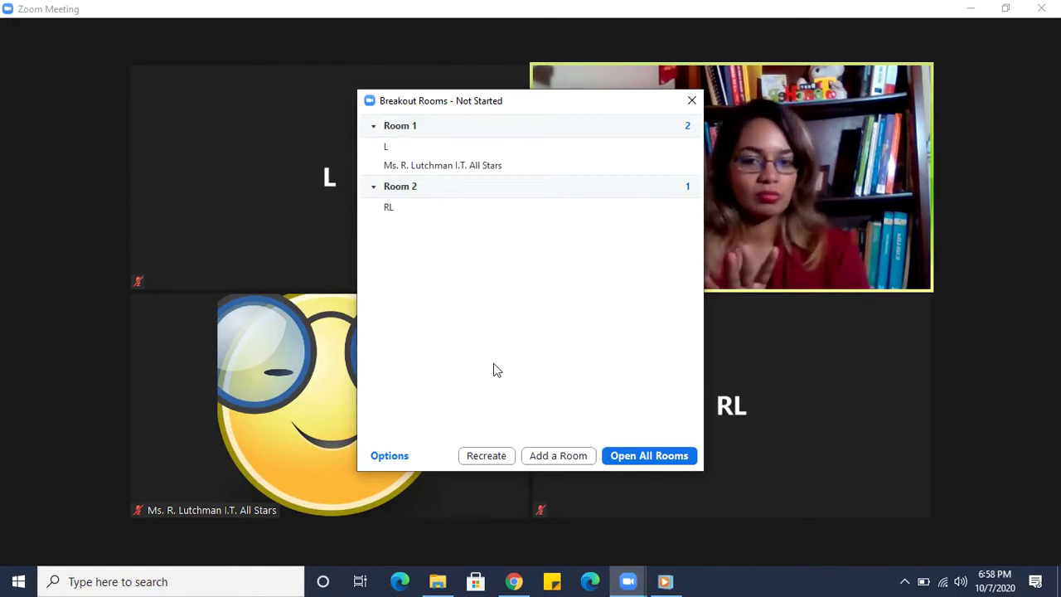
# Open all the breakout rooms and shift the room list window away from the video.
pyautogui.click(487, 458)
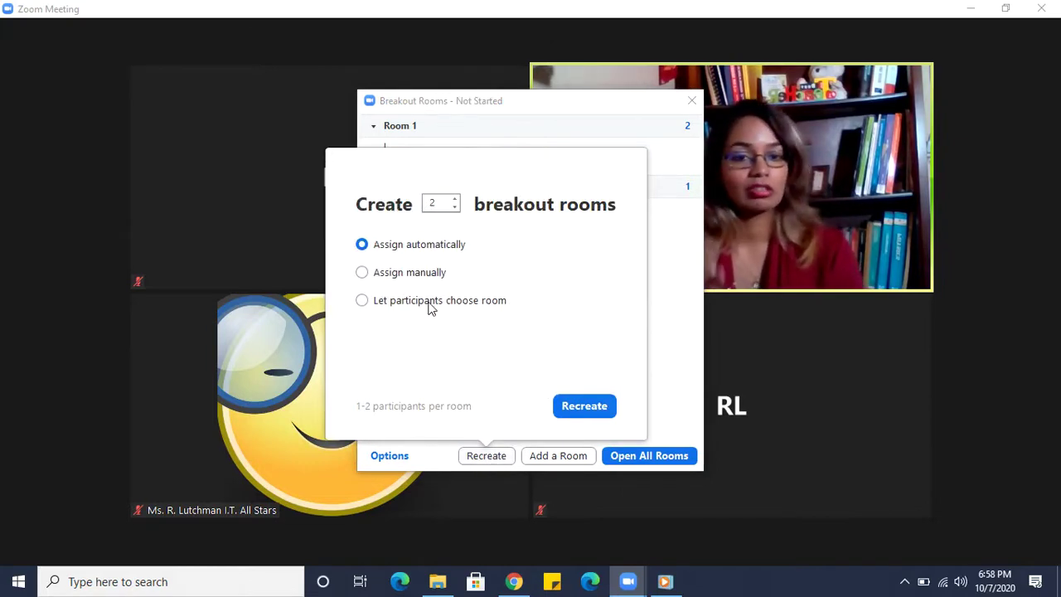
pyautogui.click(654, 291)
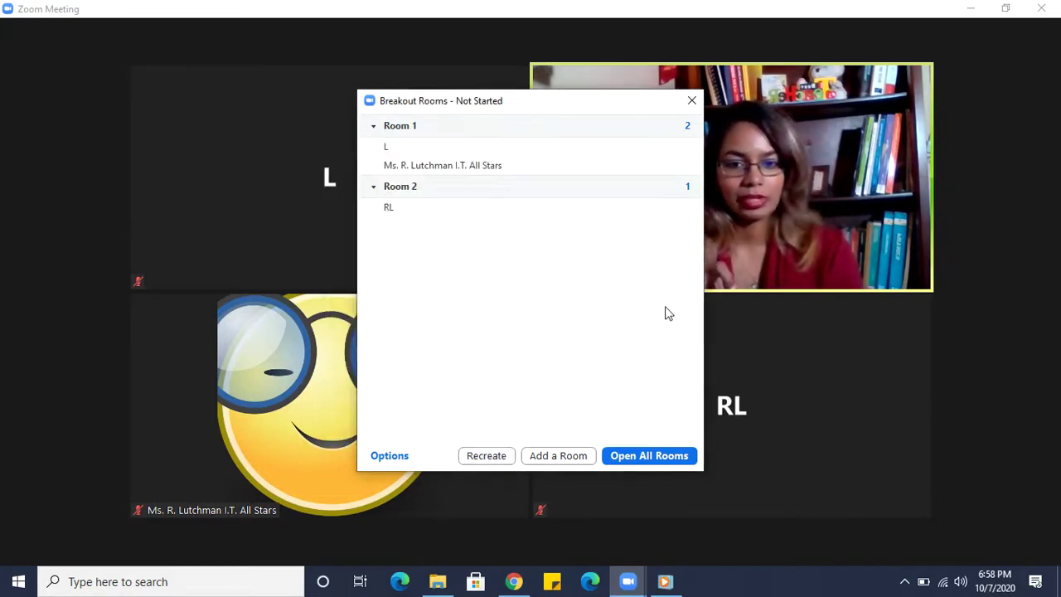
pyautogui.click(655, 453)
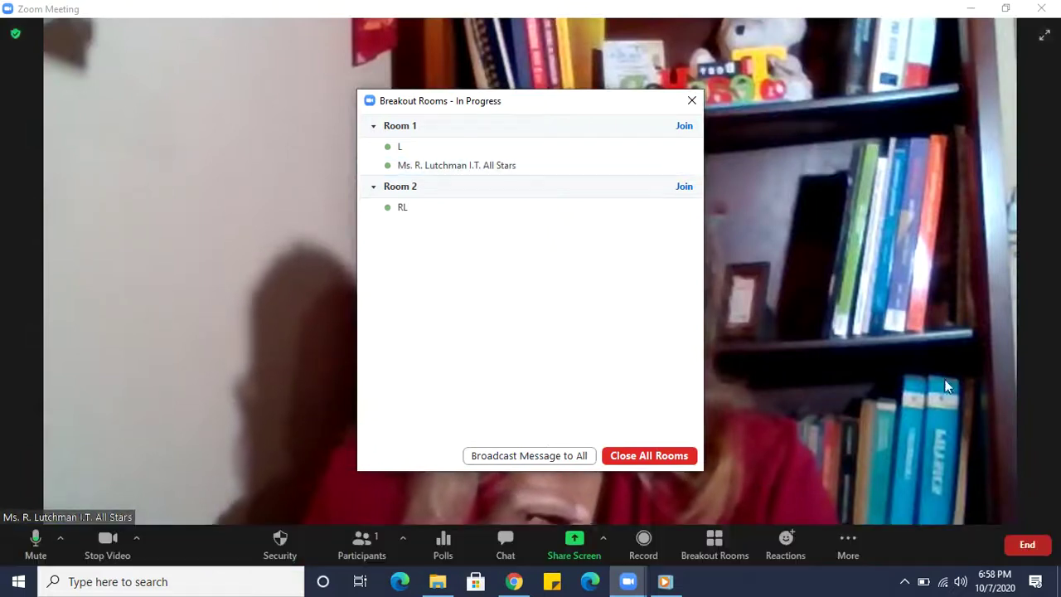
pyautogui.moveTo(553, 111); pyautogui.dragTo(228, 113)
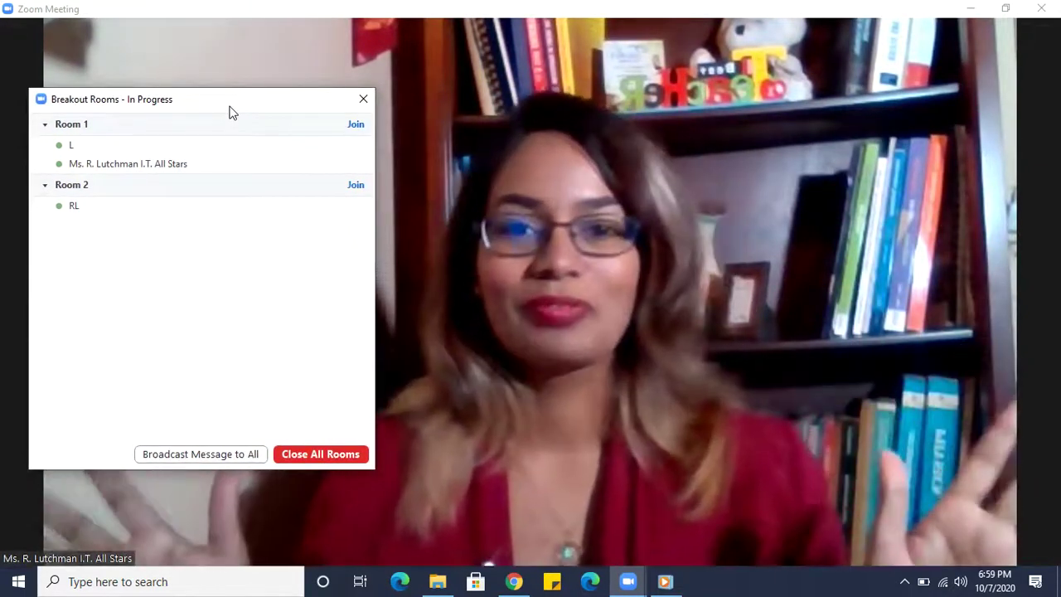
pyautogui.moveTo(230, 109); pyautogui.dragTo(294, 112)
pyautogui.moveTo(153, 169)
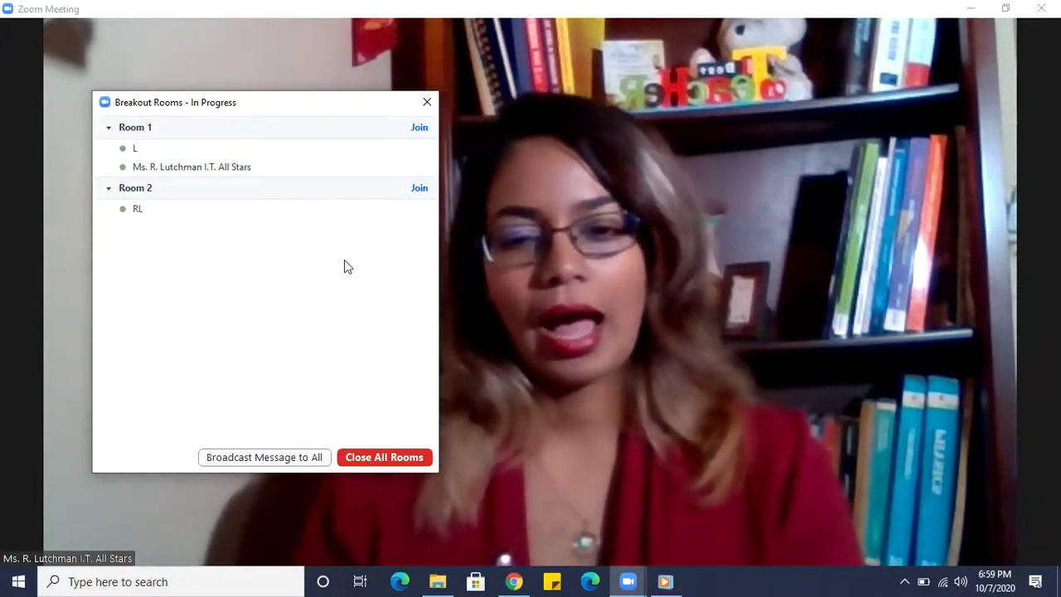
# Check which rooms the participant in Room 2 can be moved to, without moving anyone.
pyautogui.moveTo(269, 105); pyautogui.dragTo(539, 94)
pyautogui.moveTo(523, 206)
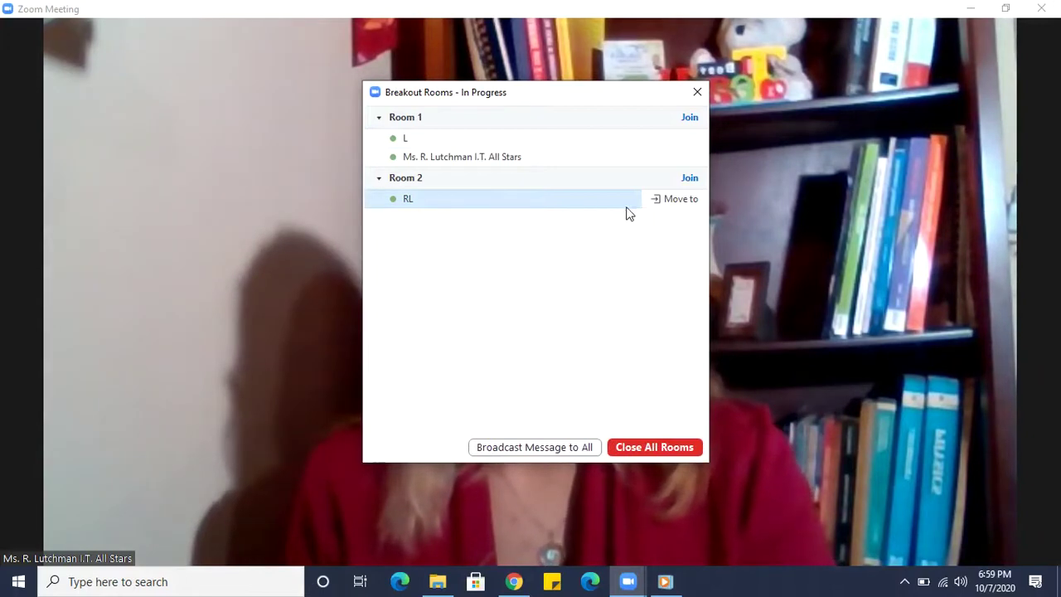
pyautogui.click(683, 202)
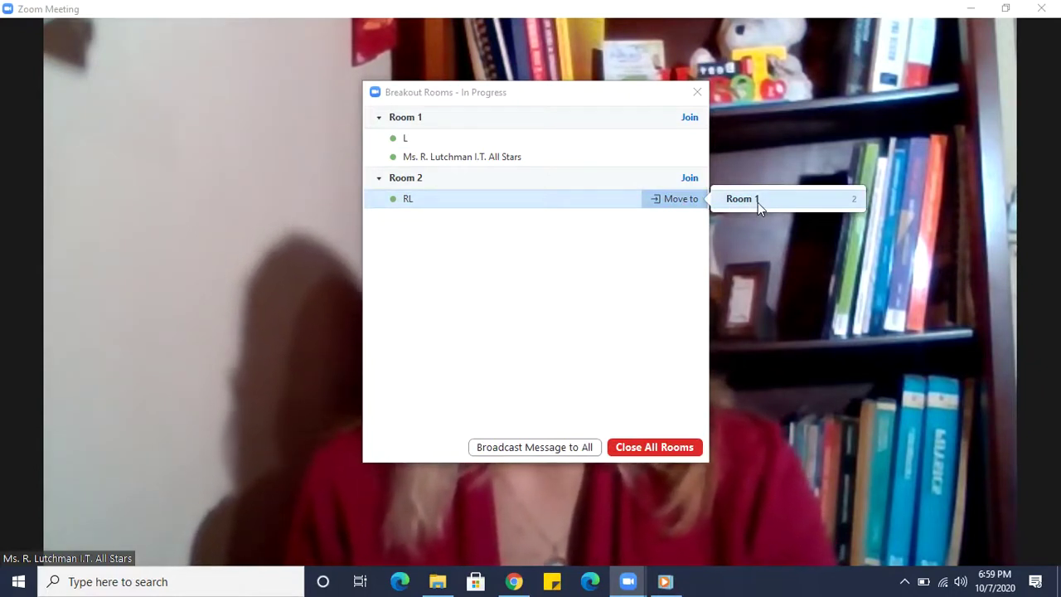
pyautogui.click(573, 250)
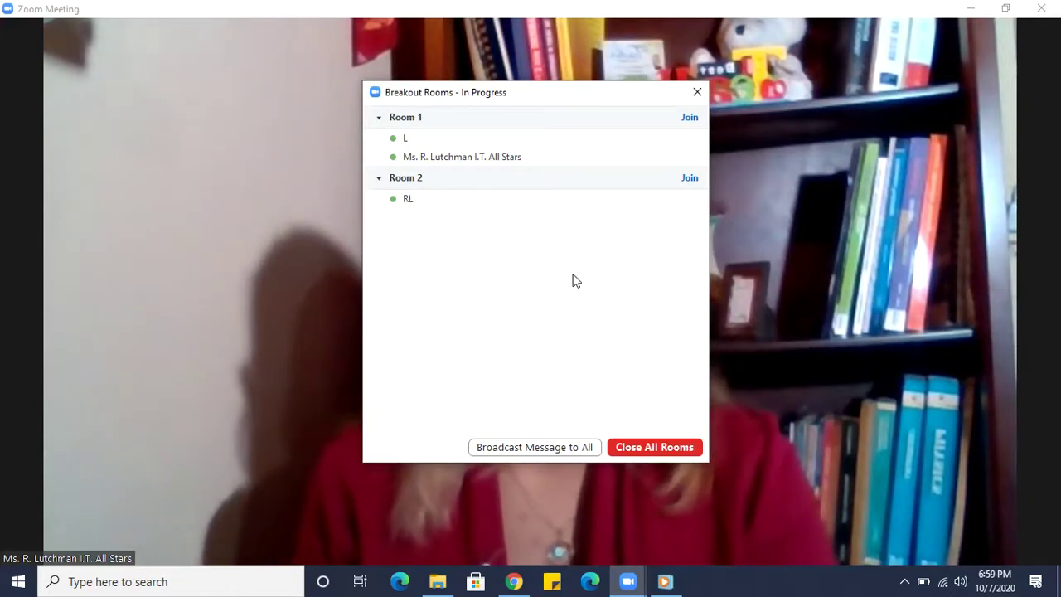
# Broadcast the message "Hello" to all breakout rooms.
pyautogui.click(547, 452)
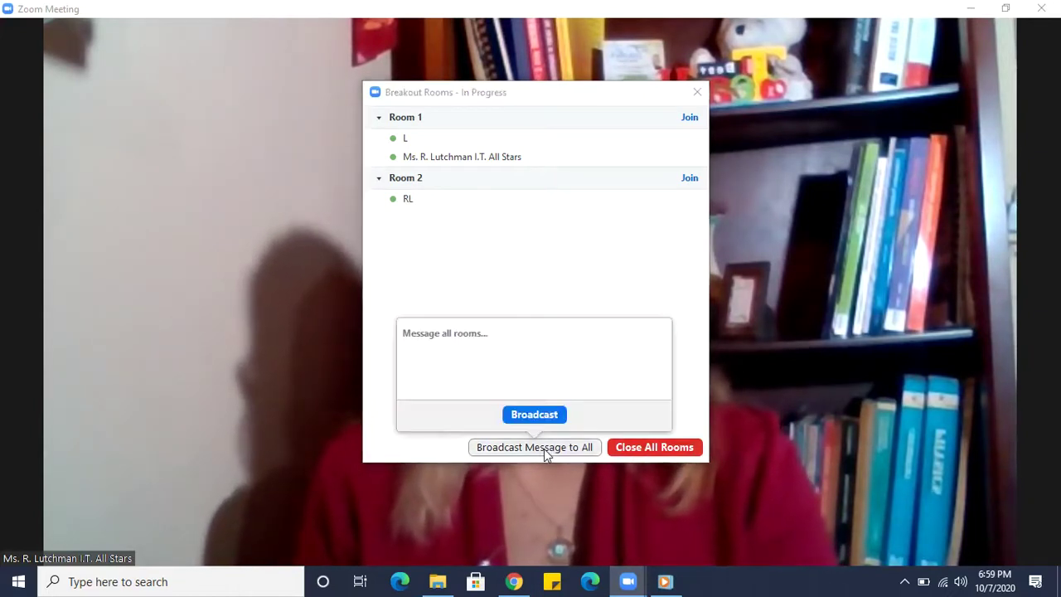
pyautogui.write('H')
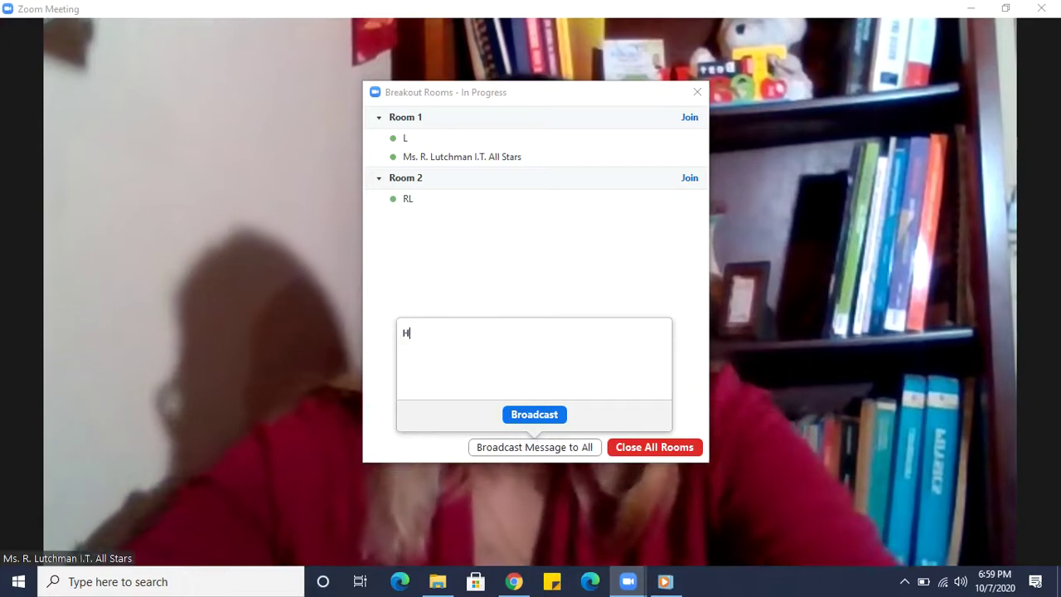
pyautogui.write('ello')
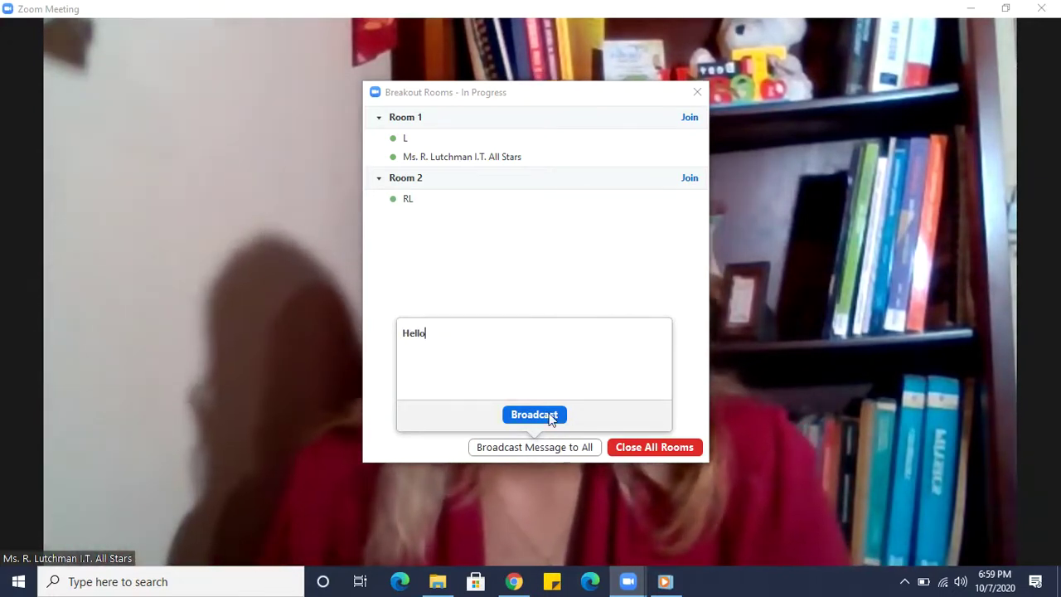
pyautogui.click(535, 414)
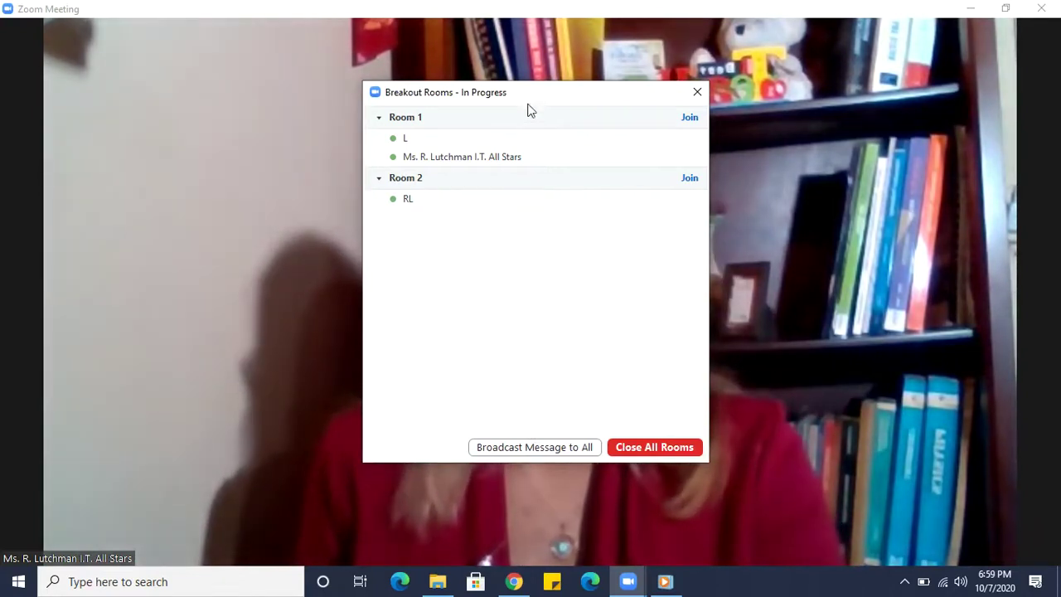
# Close all the breakout rooms to bring the participants back to the main session.
pyautogui.moveTo(528, 104); pyautogui.dragTo(212, 81)
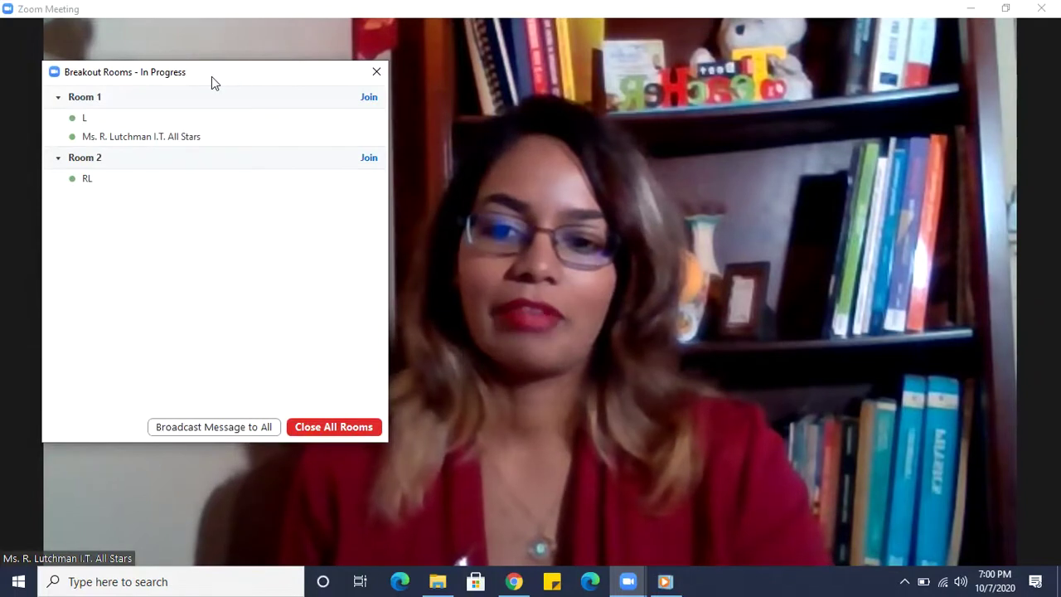
pyautogui.moveTo(213, 80); pyautogui.dragTo(497, 76)
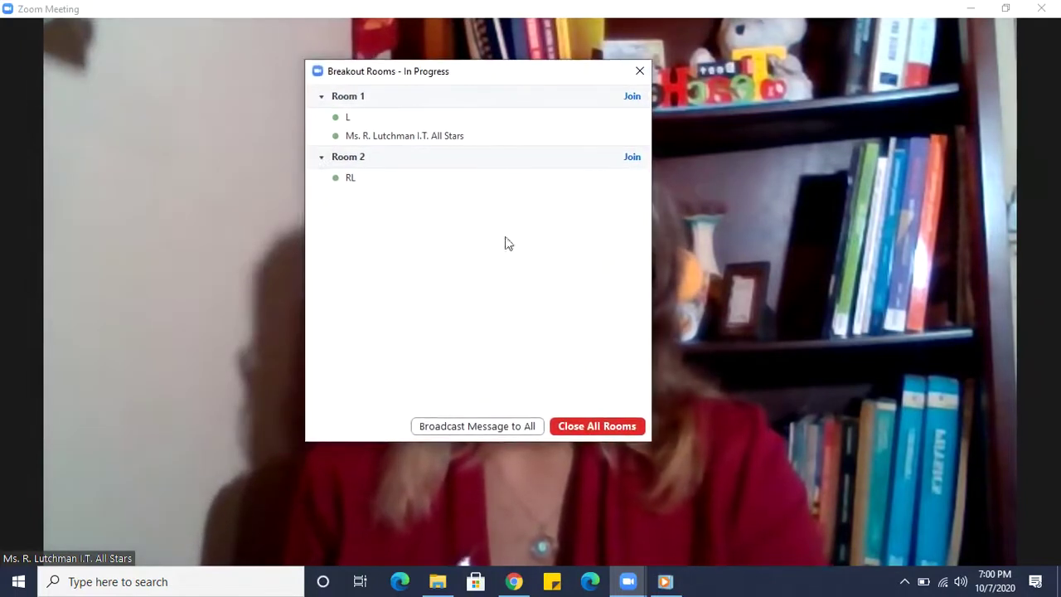
pyautogui.click(587, 427)
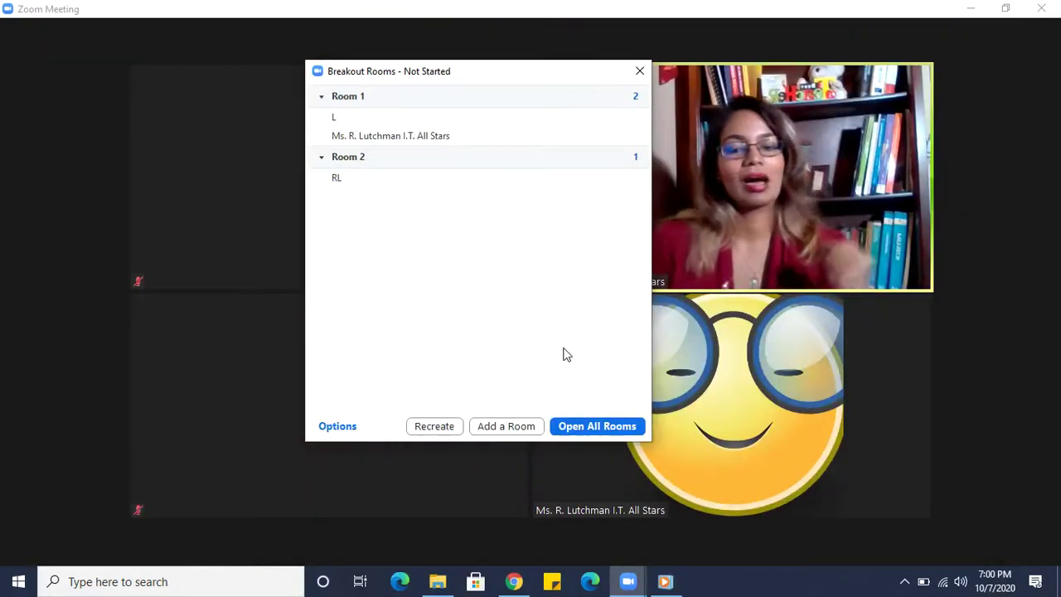
# Move the room list away from the video, and recreate two breakout rooms with participants assigned manually.
pyautogui.moveTo(483, 86); pyautogui.dragTo(419, 90)
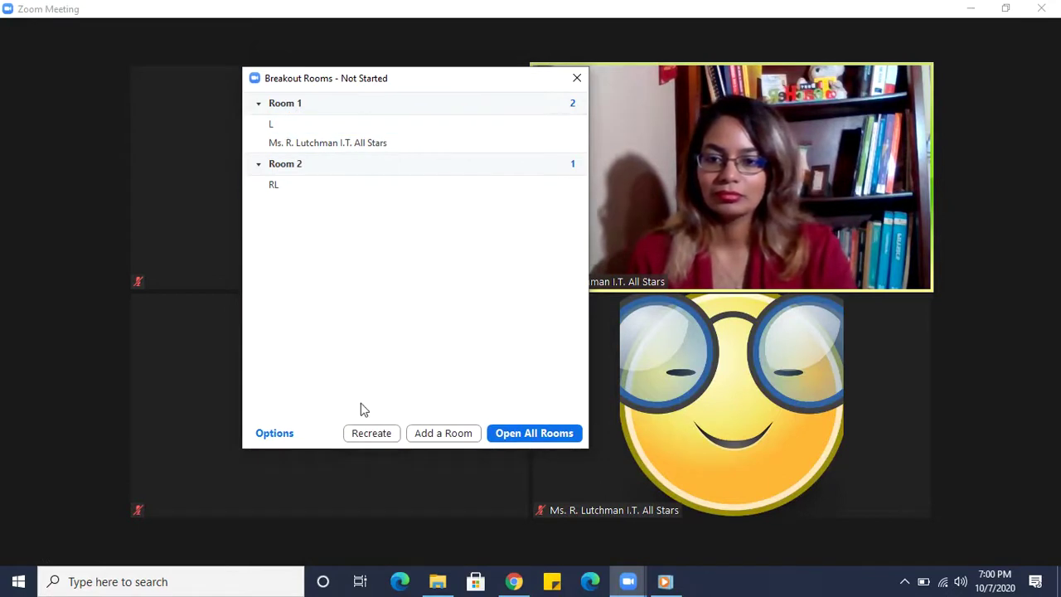
pyautogui.click(281, 435)
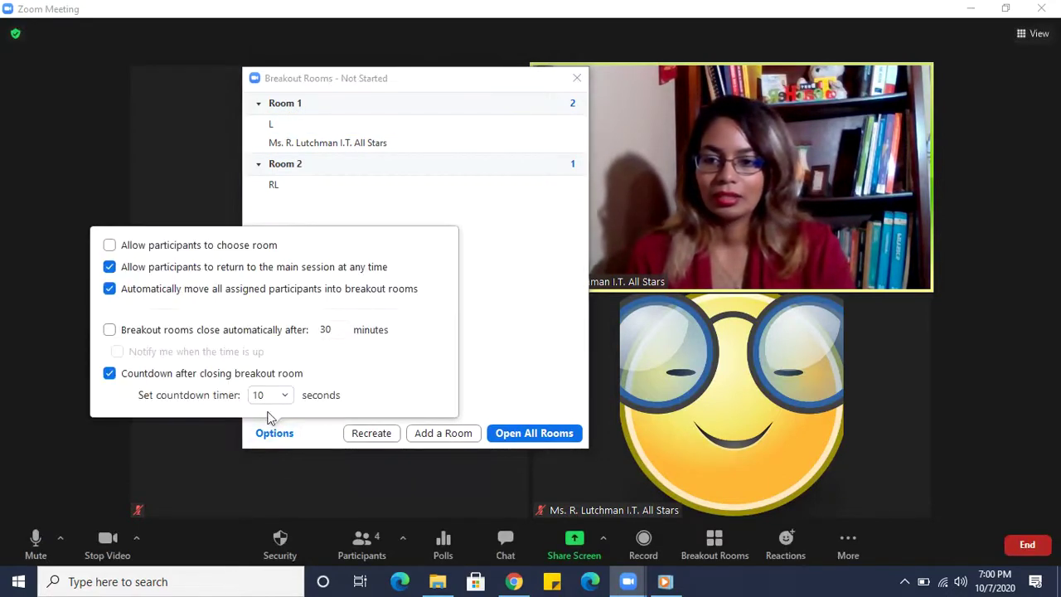
pyautogui.click(370, 435)
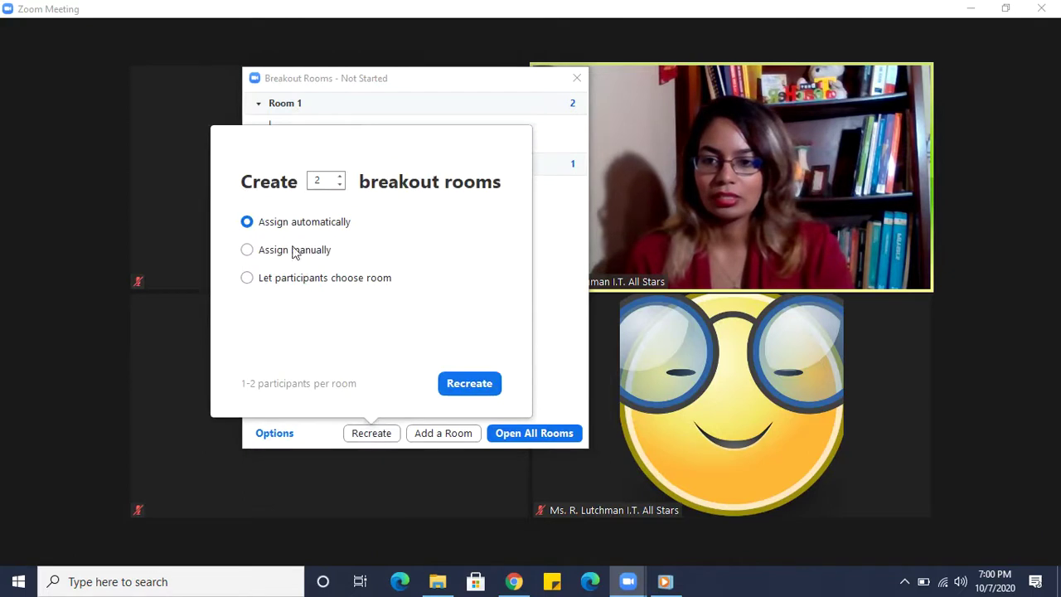
pyautogui.click(468, 383)
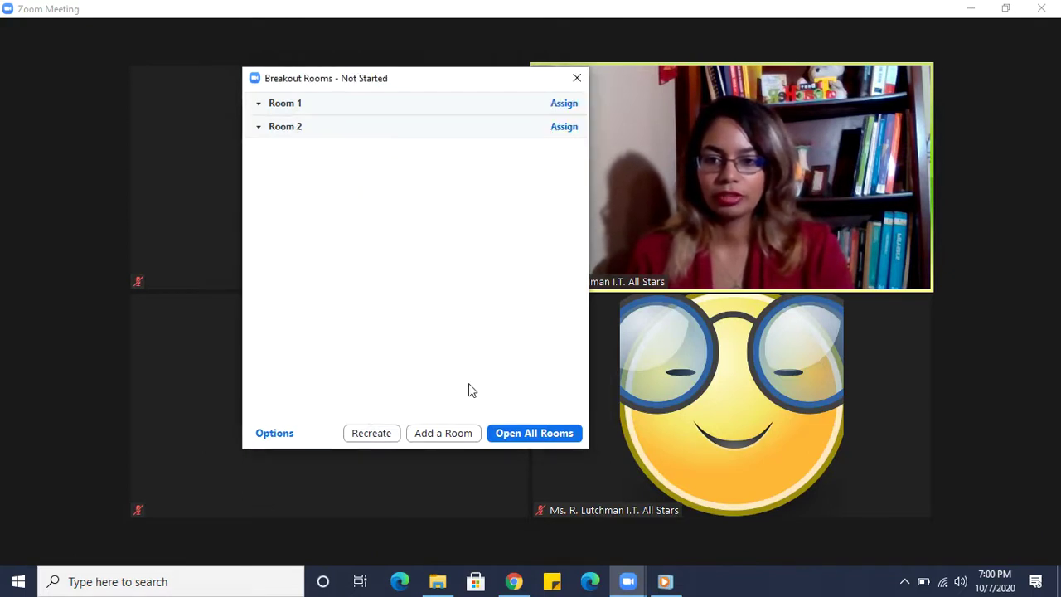
# Add a third breakout room and assign one different participant to each of Room 1, Room 2 and Room 3.
pyautogui.click(568, 104)
pyautogui.click(606, 86)
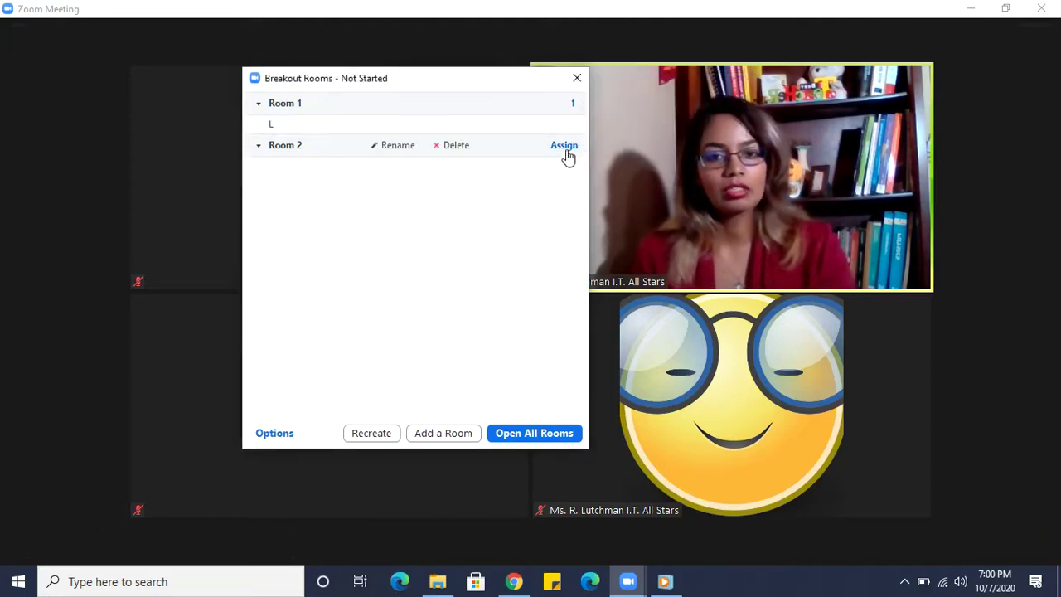
pyautogui.click(569, 147)
pyautogui.click(604, 134)
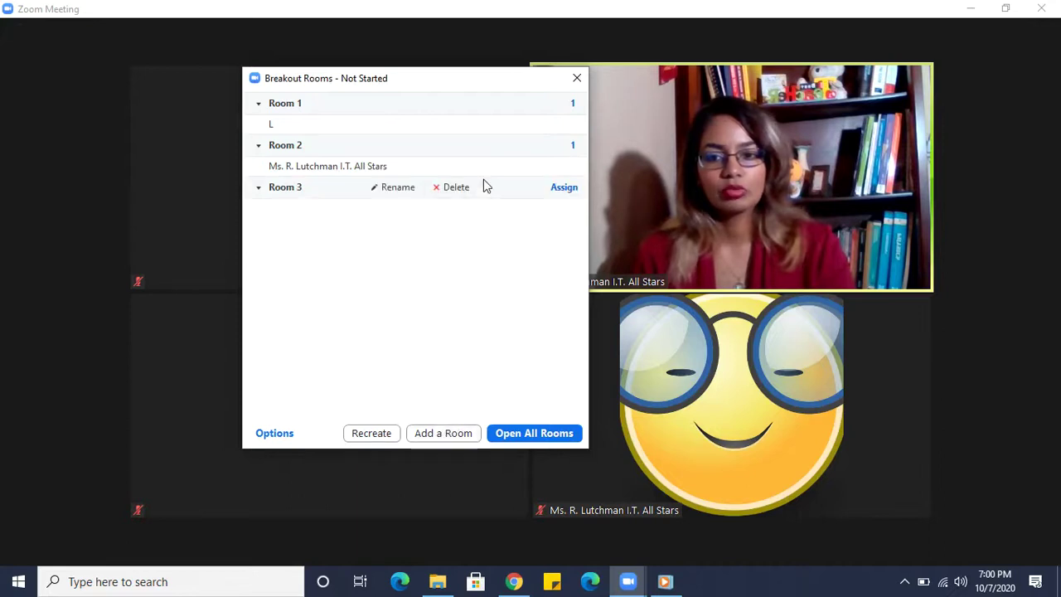
pyautogui.click(564, 188)
pyautogui.click(609, 190)
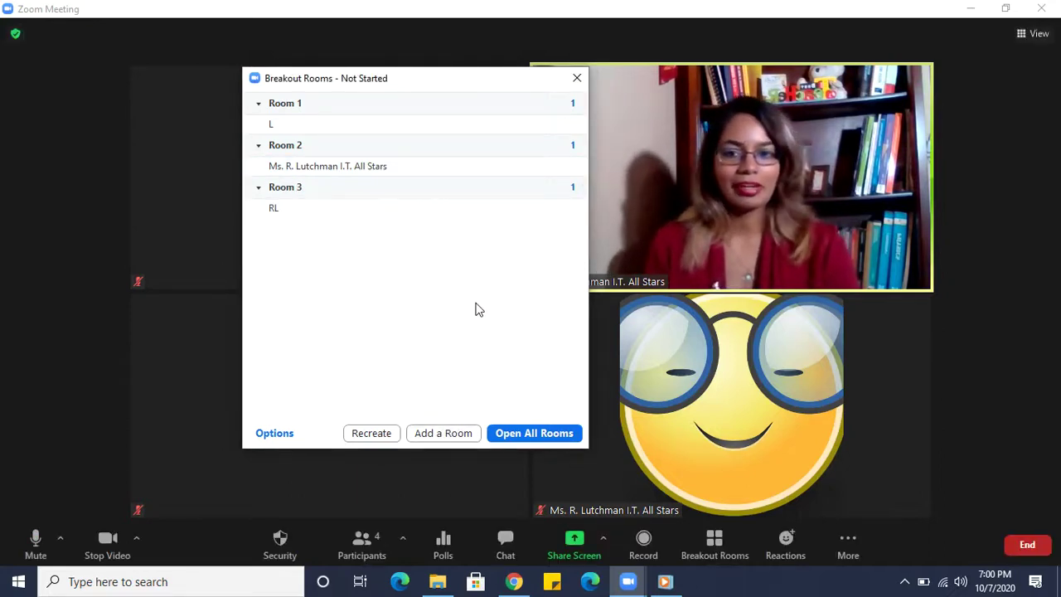
# Open all three breakout rooms and close them again to bring the participants back to the main session.
pyautogui.moveTo(434, 214)
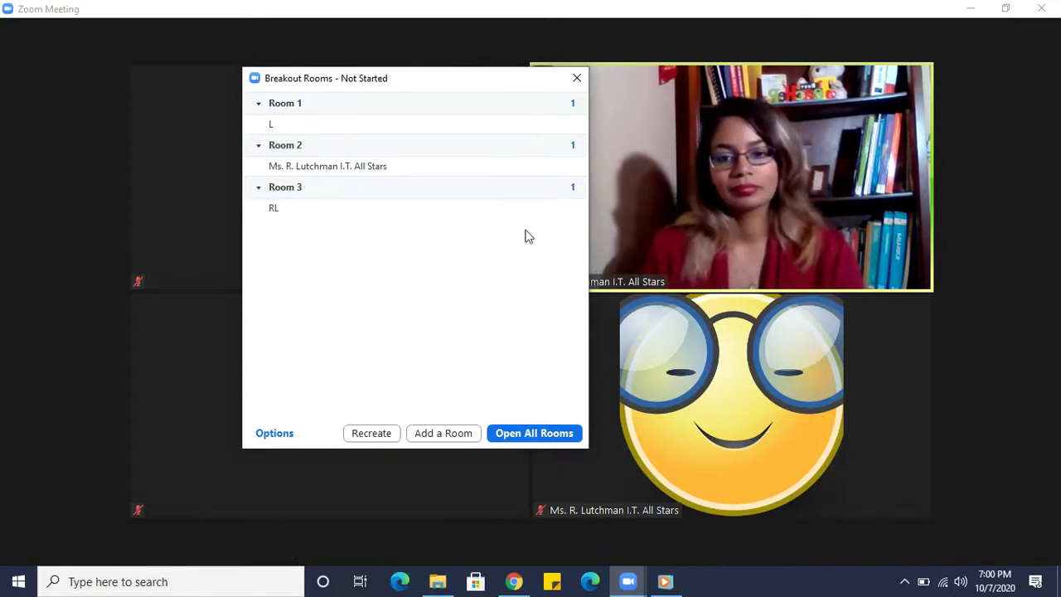
pyautogui.click(534, 432)
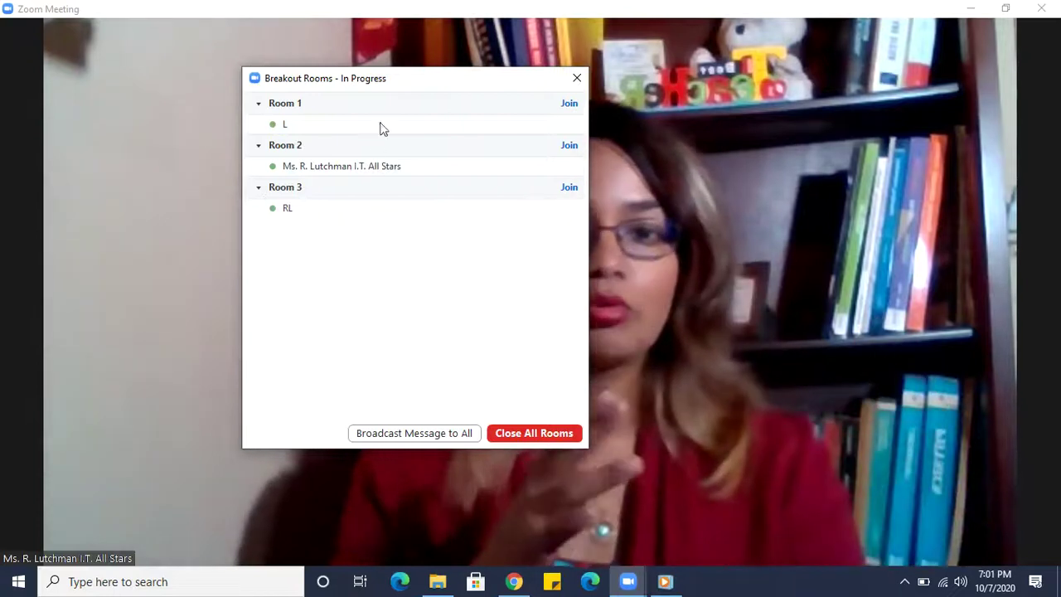
pyautogui.moveTo(393, 86); pyautogui.dragTo(303, 86)
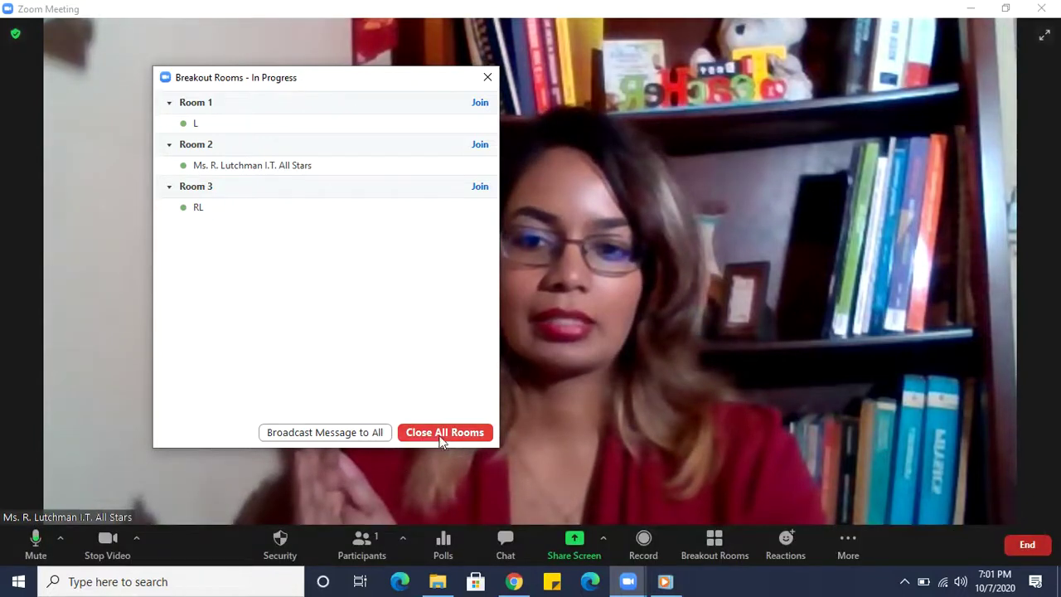
pyautogui.click(441, 432)
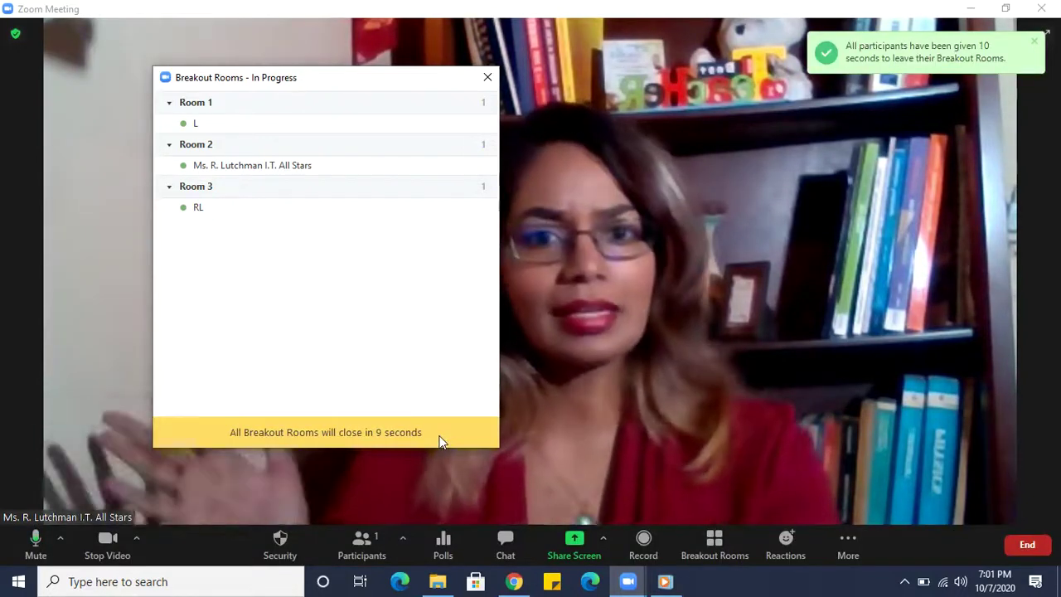